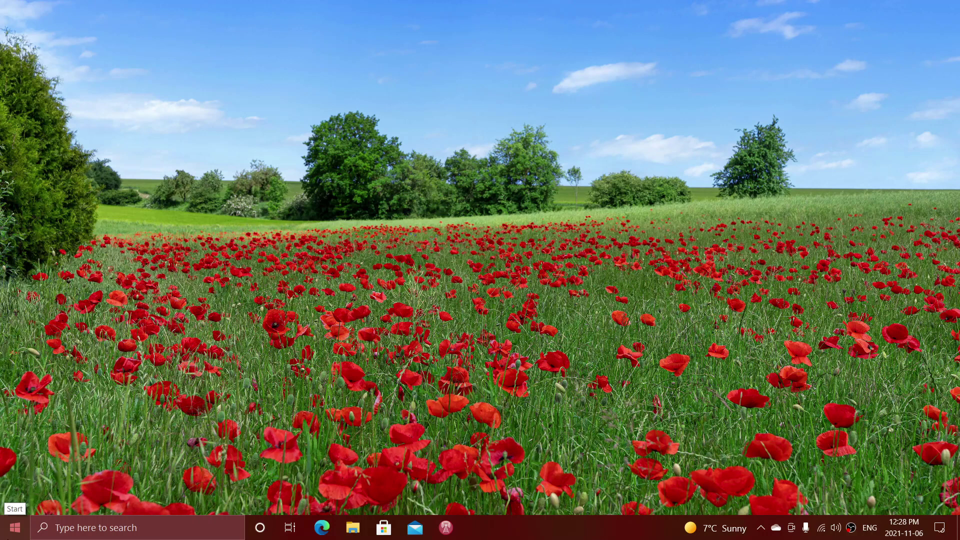
Step: Open the taskbar search panel and limit it to Web results
{"action": "left_click", "coordinate": [88, 527]}
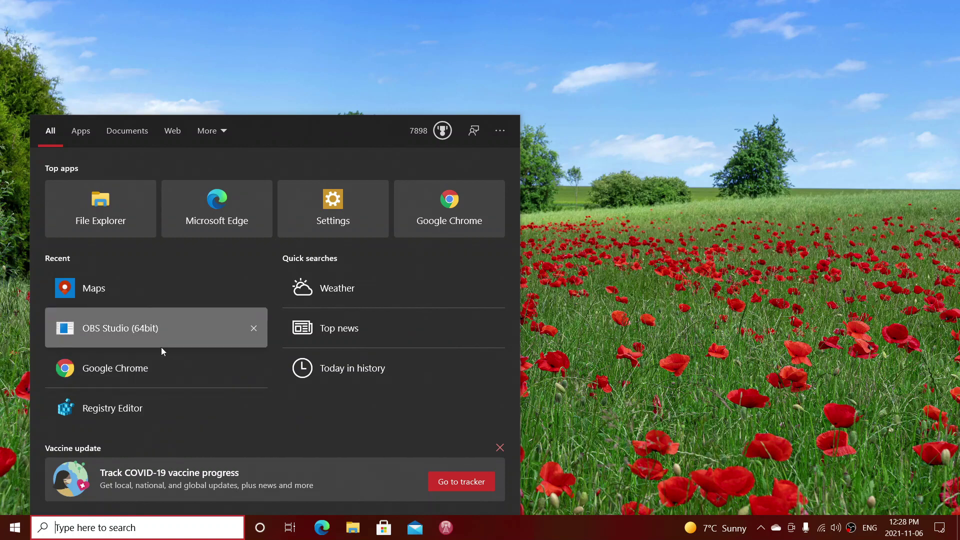
{"action": "left_click", "coordinate": [173, 132]}
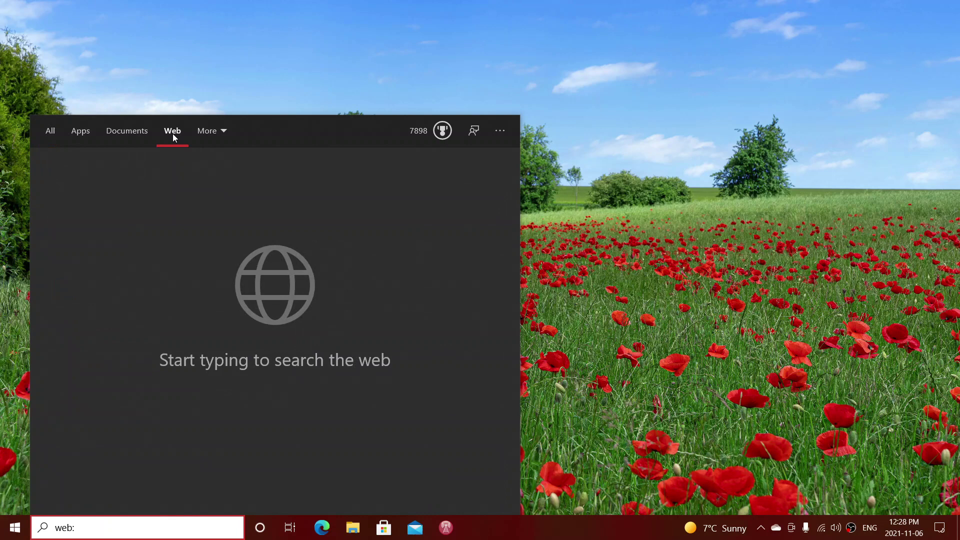
{"action": "type", "text": "flo"}
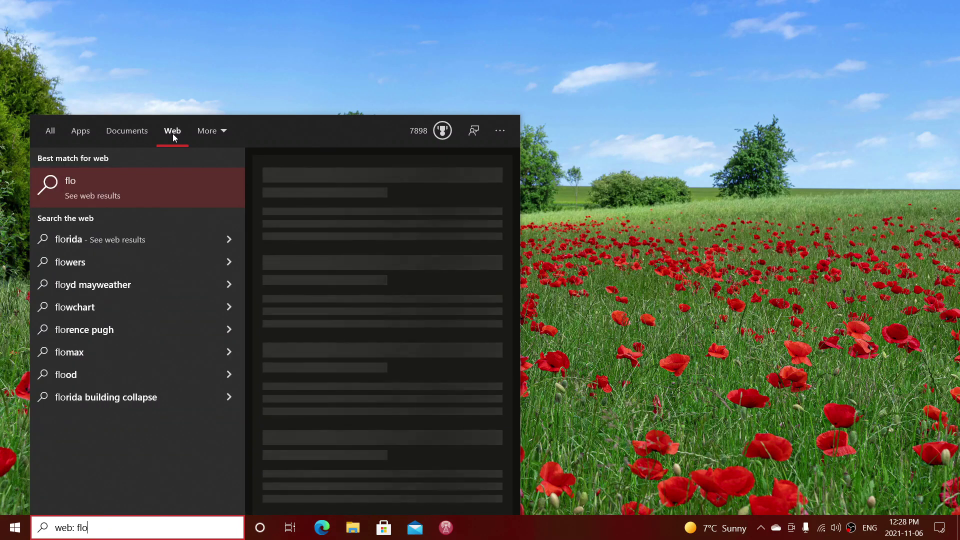
{"action": "type", "text": "wers"}
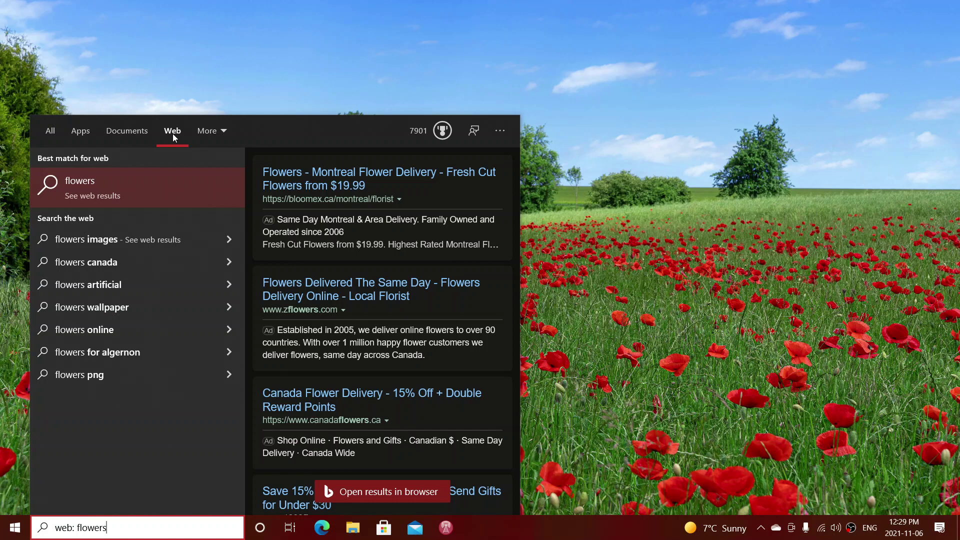
Step: Close the search panel after viewing the Bing results for 'flowers'
{"action": "left_click", "coordinate": [635, 101]}
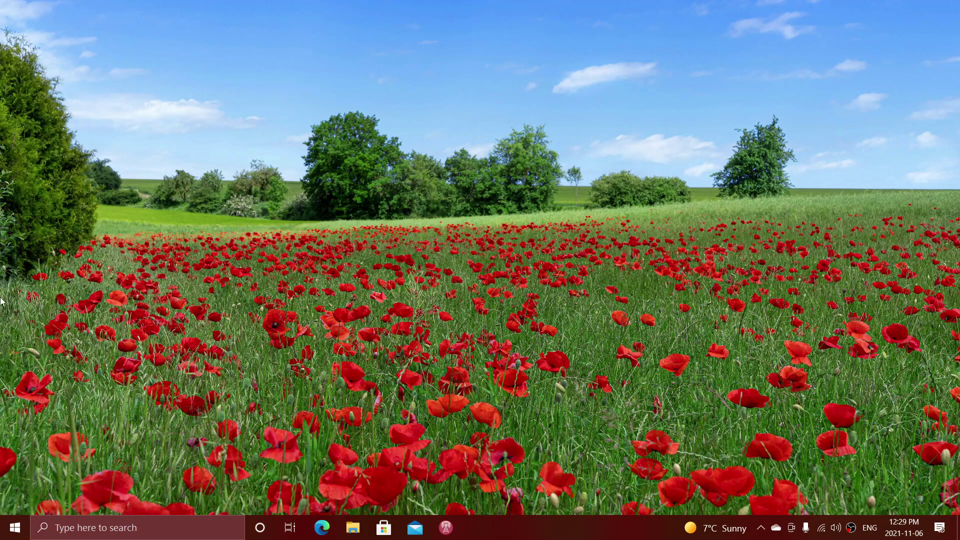
Step: Launch Settings from the Start menu and go to Personalization's Background page
{"action": "left_click", "coordinate": [15, 527]}
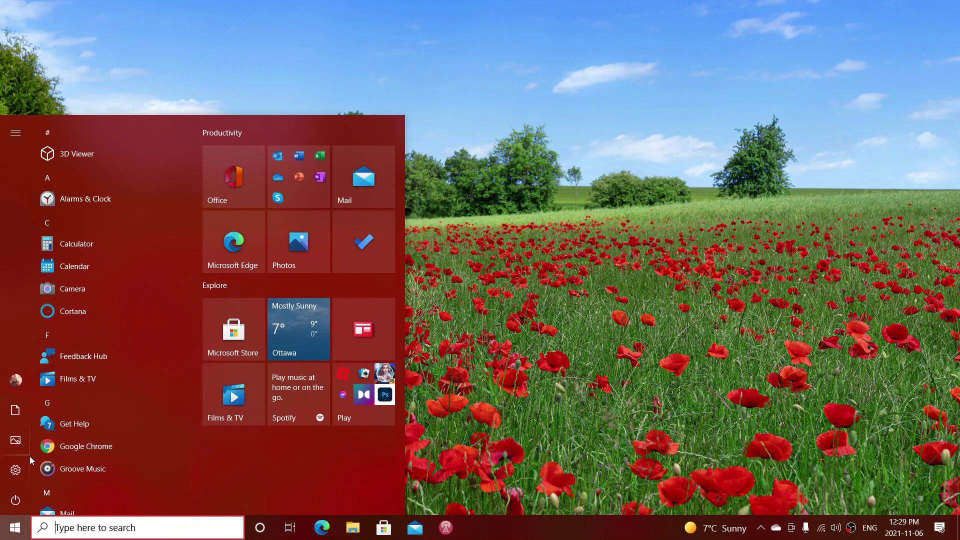
{"action": "left_click", "coordinate": [15, 469]}
{"action": "left_click", "coordinate": [23, 467]}
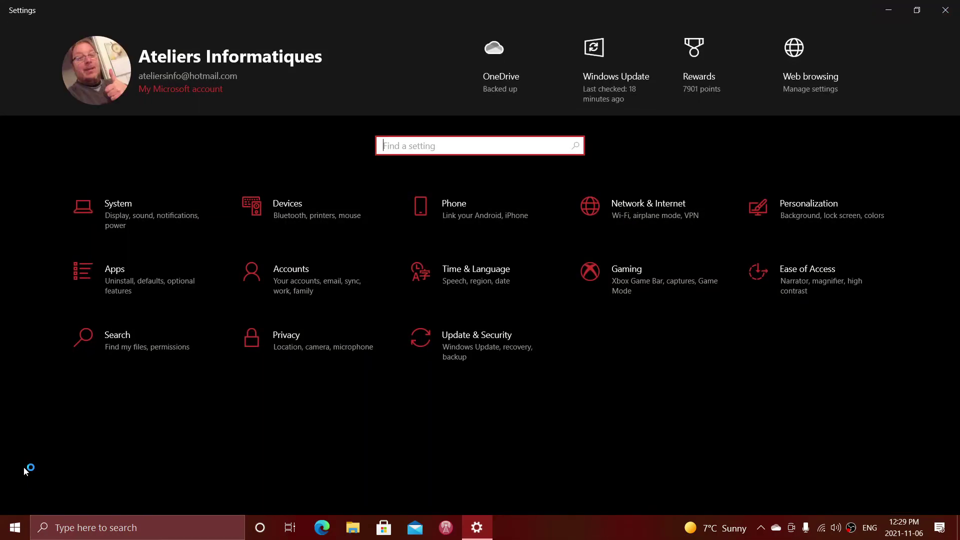
{"action": "left_click", "coordinate": [851, 209]}
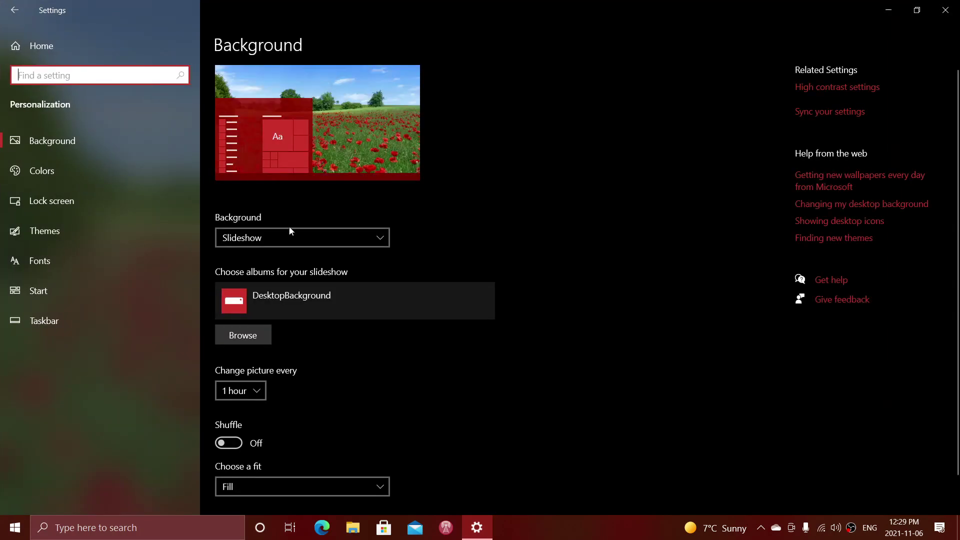
Step: Switch to the Colors page to view Dark mode and transparency settings
{"action": "left_click", "coordinate": [74, 171]}
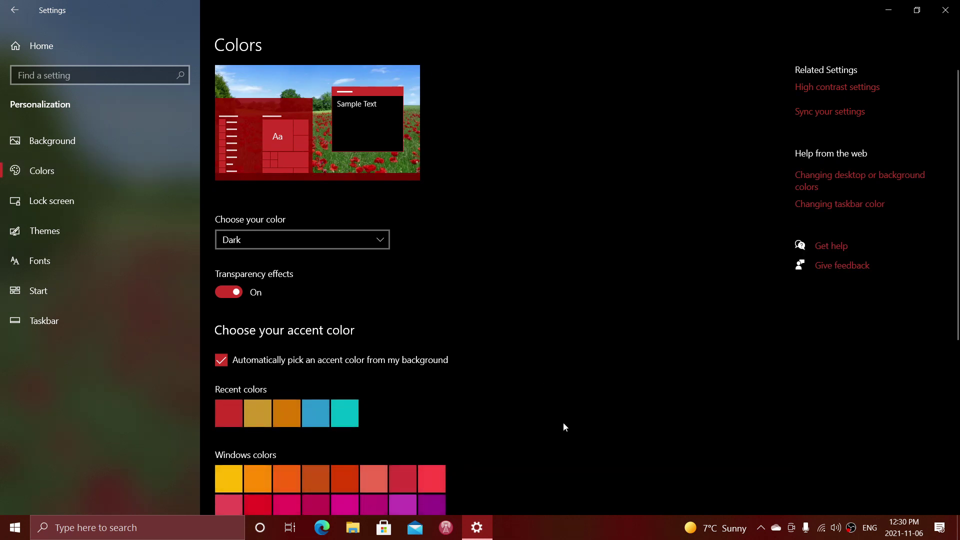
{"action": "scroll", "coordinate": [562, 422], "scroll_direction": "down", "scroll_amount": 3}
{"action": "scroll", "coordinate": [563, 422], "scroll_direction": "up", "scroll_amount": 3}
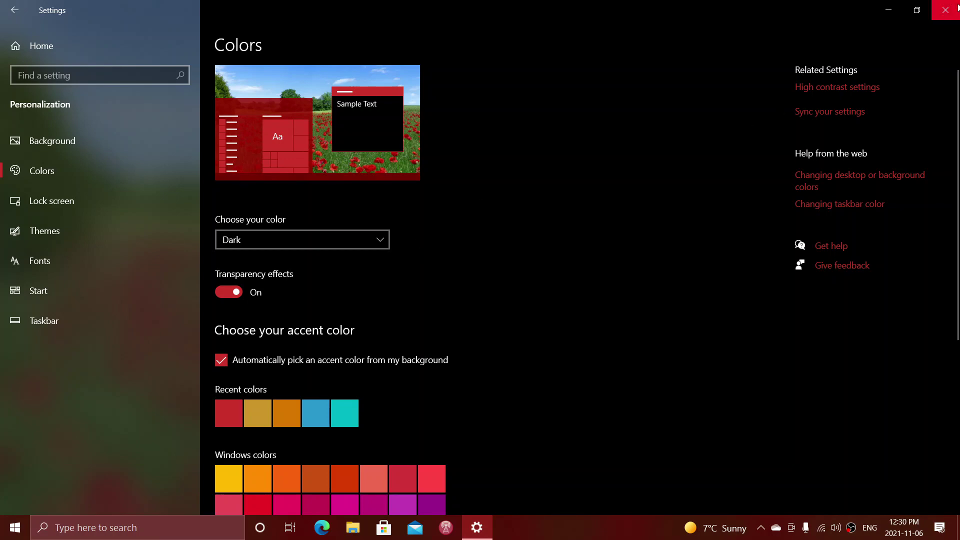
Step: Close the Settings window to return to the poppy field desktop
{"action": "left_click", "coordinate": [945, 9]}
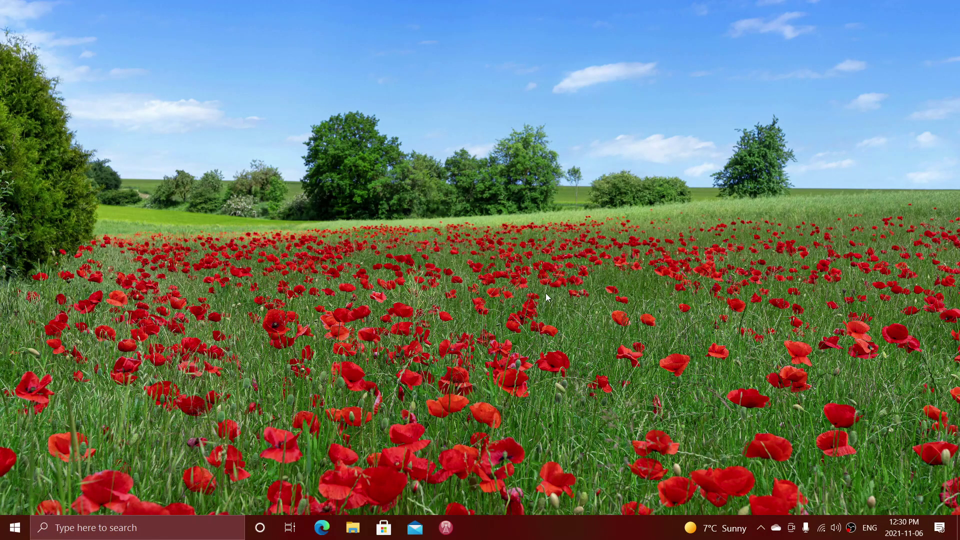